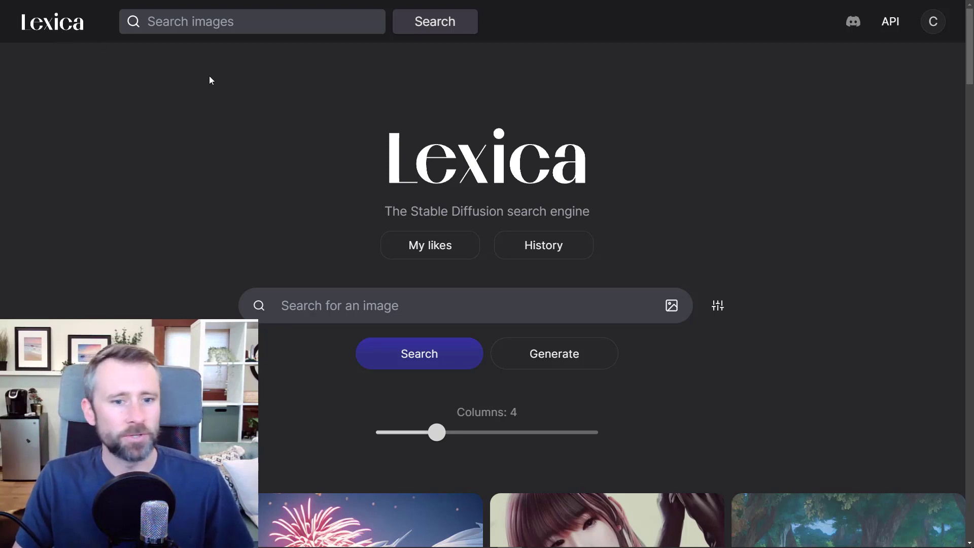
# Step: Search Lexica's images for "steampunk factory"
pyautogui.click(320, 306)
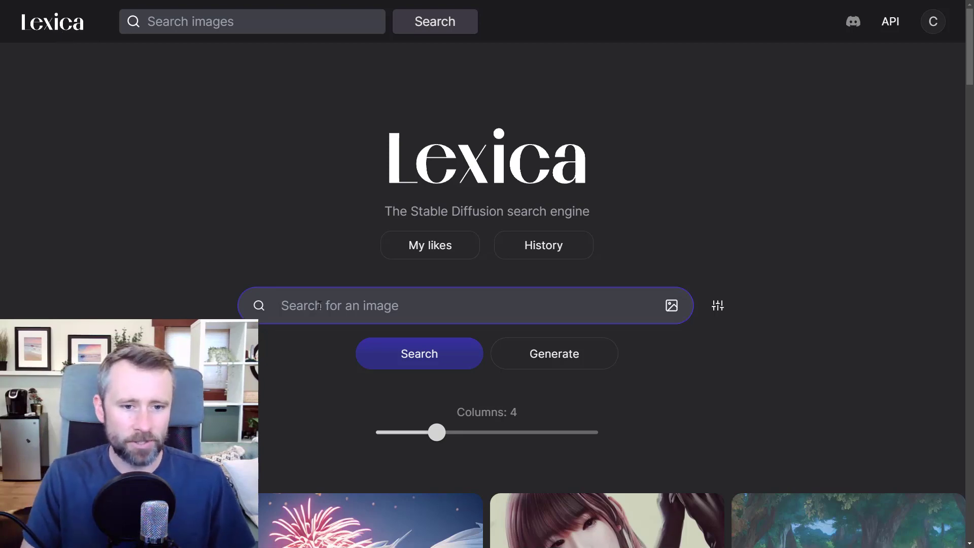
pyautogui.write('steam')
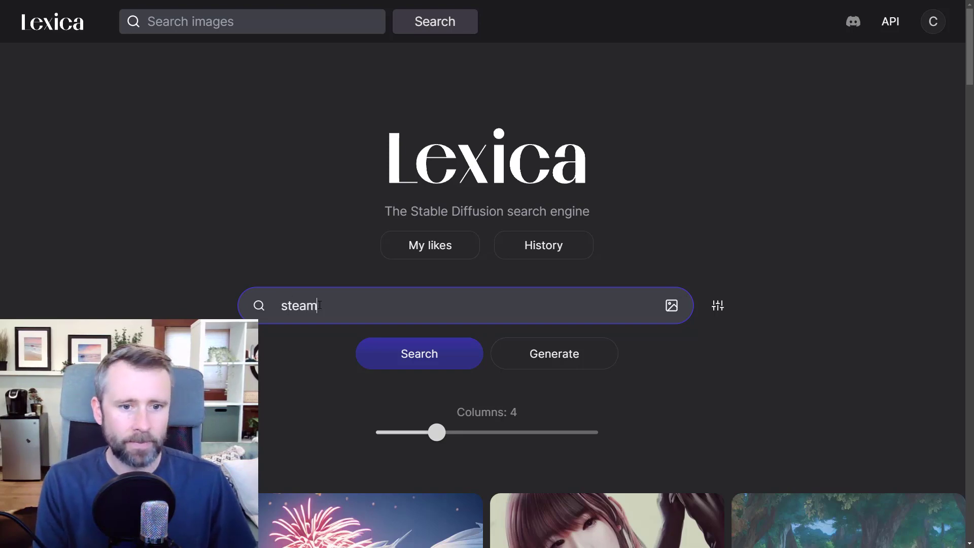
pyautogui.write('punk factory')
pyautogui.press('Return')
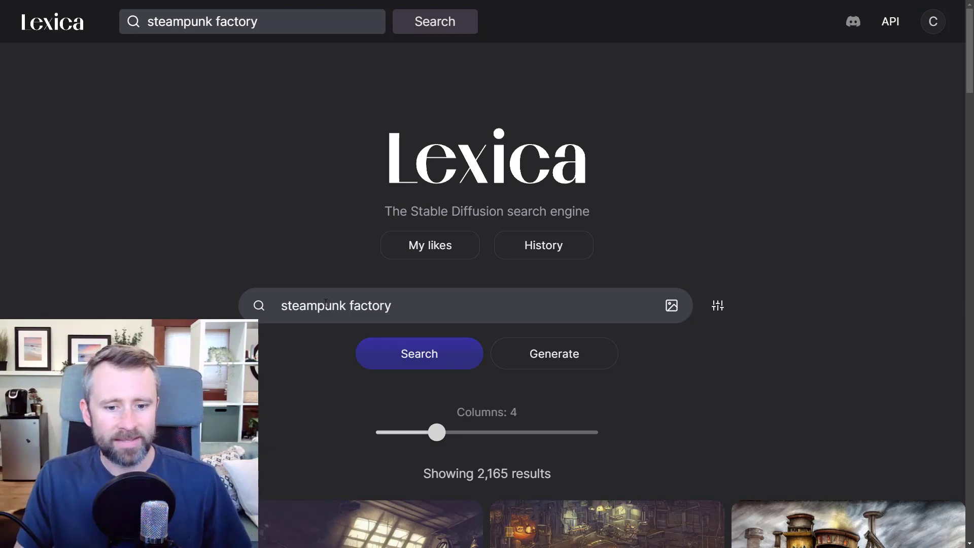
# Step: Browse the search results and open the detailed digital illustration of a steampunk metropolitan city
pyautogui.scroll(-6, 284, 319)
pyautogui.scroll(-3, 255, 315)
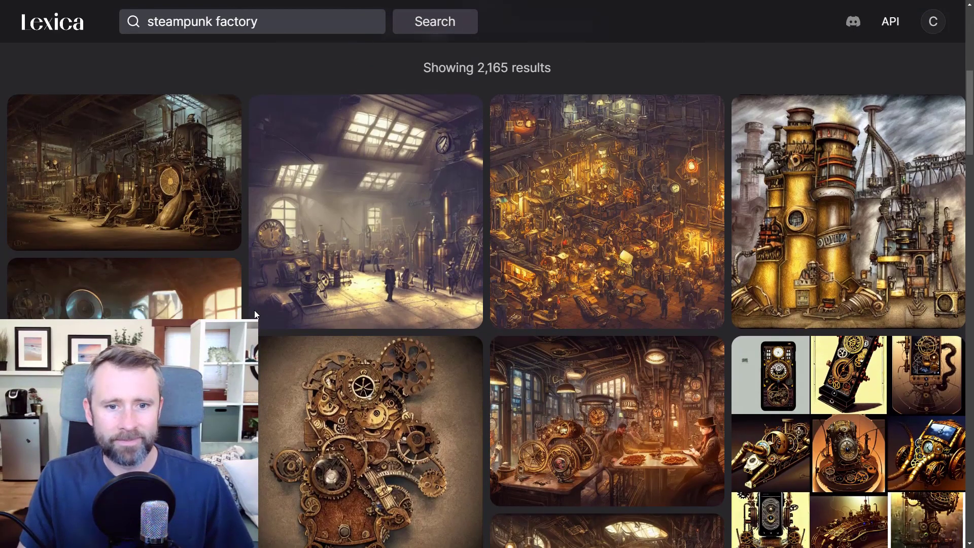
pyautogui.scroll(-2, 349, 428)
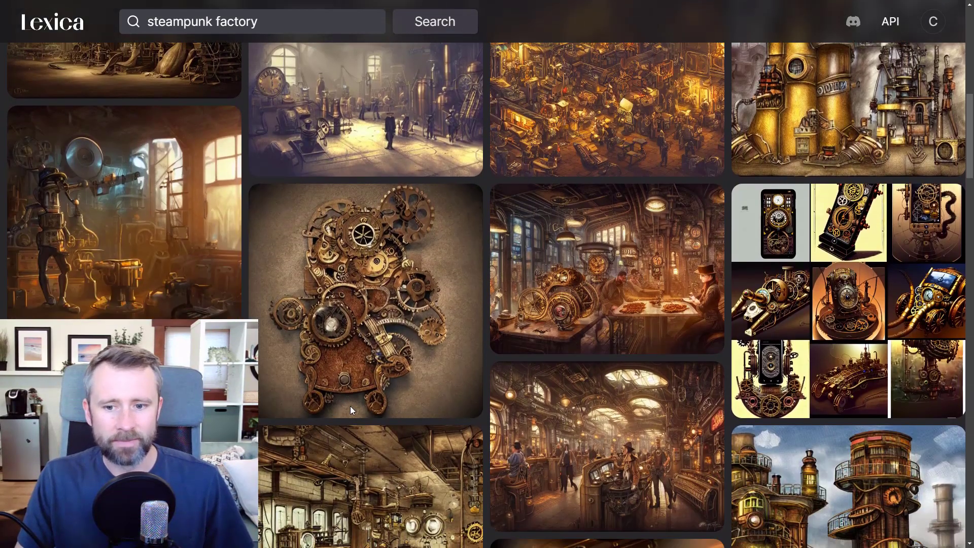
pyautogui.scroll(-3, 612, 449)
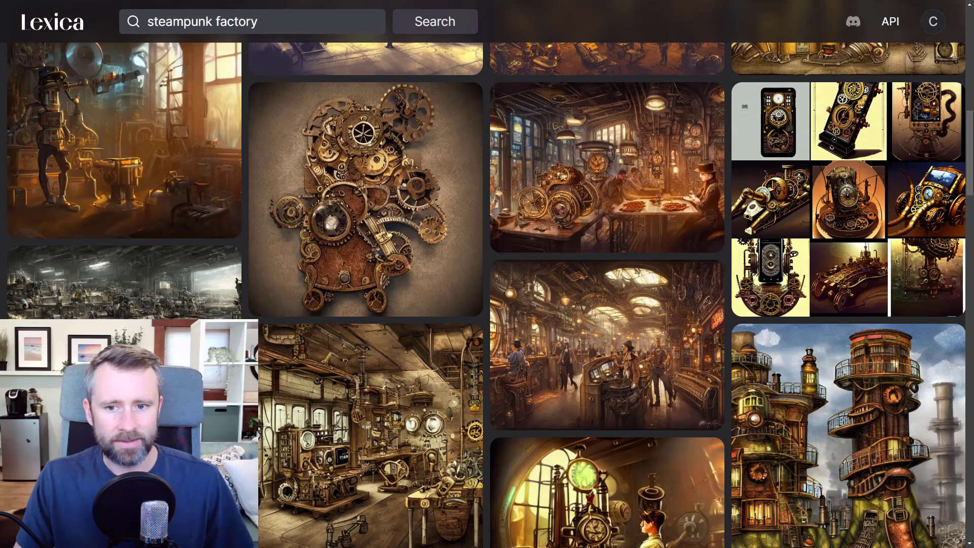
pyautogui.scroll(-1, 612, 449)
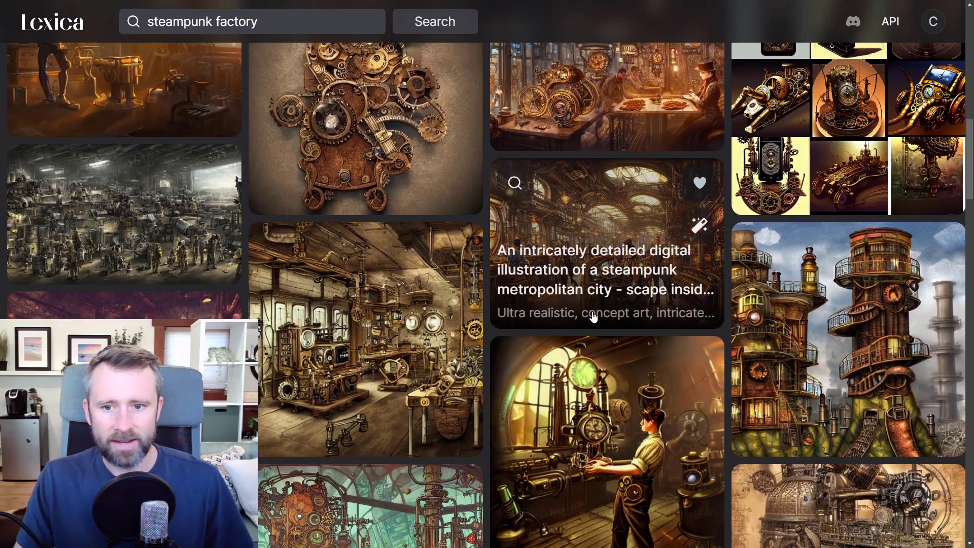
pyautogui.click(603, 272)
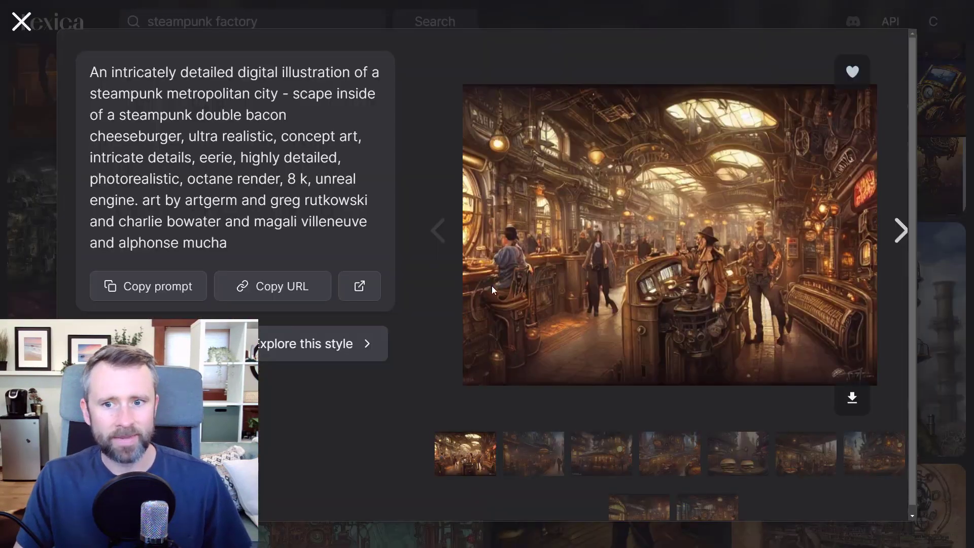
# Step: Review the opened image's prompt and copy the whole prompt
pyautogui.moveTo(89, 71); pyautogui.dragTo(181, 136)
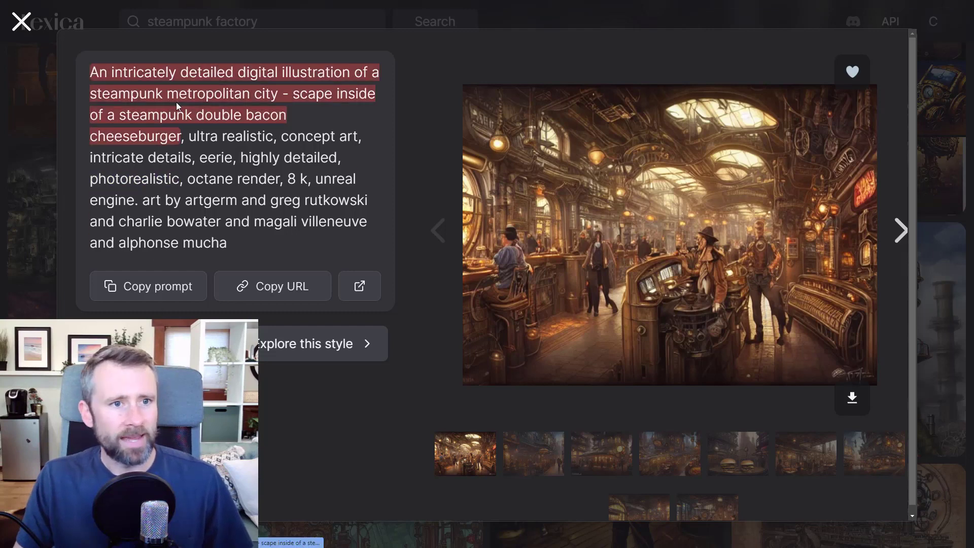
pyautogui.doubleClick(153, 179)
pyautogui.click(157, 284)
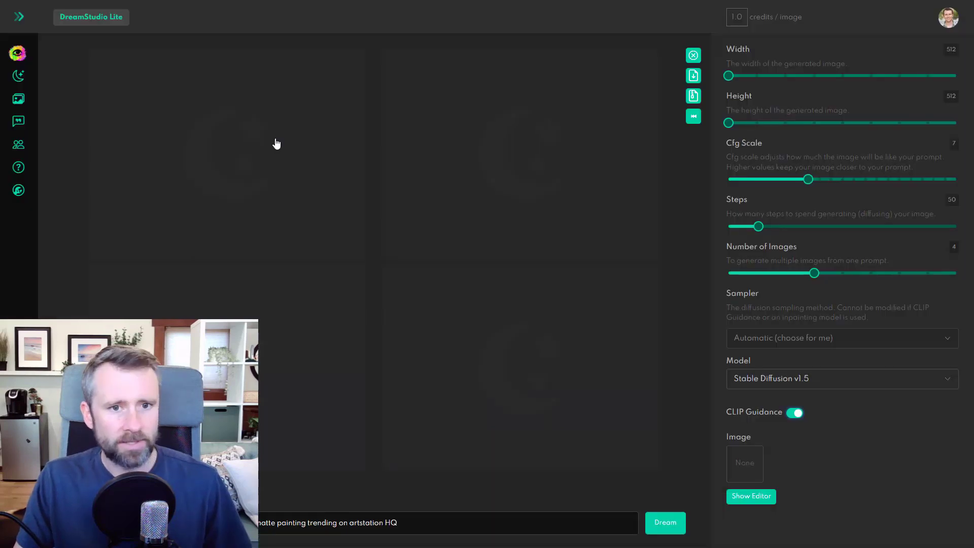
# Step: Switch to DreamStudio and replace the existing prompt with the copied steampunk metropolitan city prompt
pyautogui.click(59, 523)
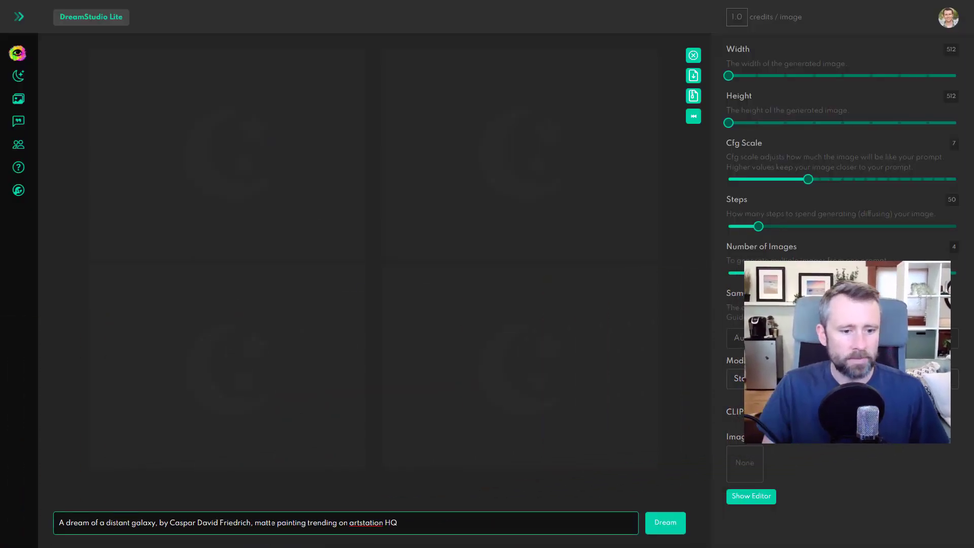
pyautogui.hotkey('ctrl', 'a')
pyautogui.press('BackSpace')
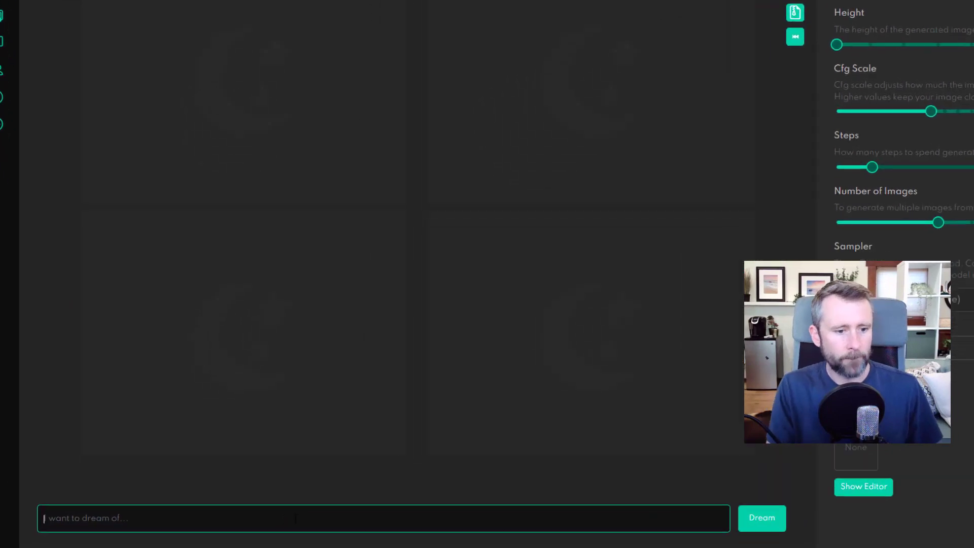
pyautogui.write('an intricately detailed digital illustration of a steampunk metropolitan city - scape inside of a steampunk double bacon cheeseburger, ultra realistic, concept art, intricate details, eerie, highly detailed, photorealistic, octane render, 8 k, unreal engine. art by artgerm and greg rutkowski and charlie bowater and magali villeneuve and alphonse mucha')
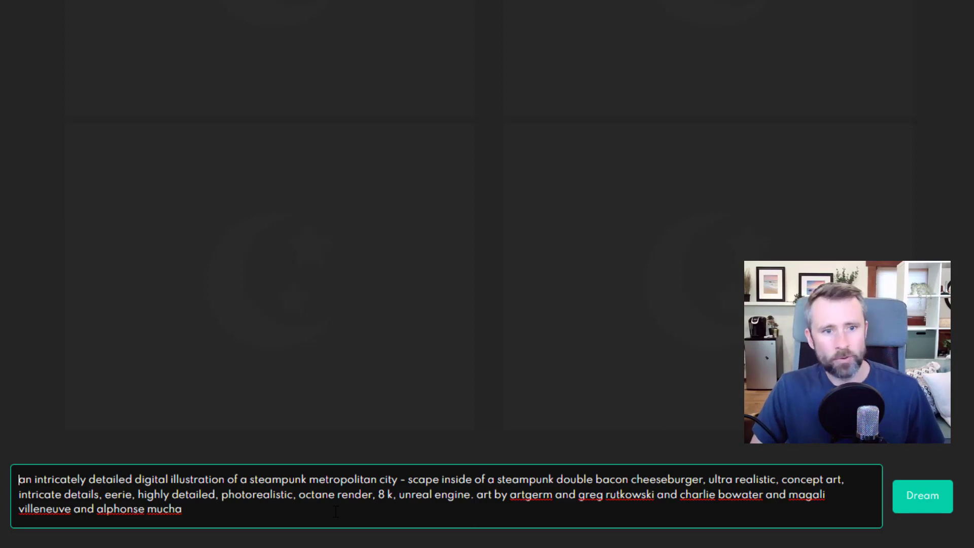
# Step: Insert "the inside of" before "a steampunk metropolitan city" in the prompt, keeping a single "a"
pyautogui.hotkey('ctrl', 'shift', 'Right')
pyautogui.hotkey('ctrl', 'shift', 'Right')
pyautogui.hotkey('ctrl', 'shift', 'Right')
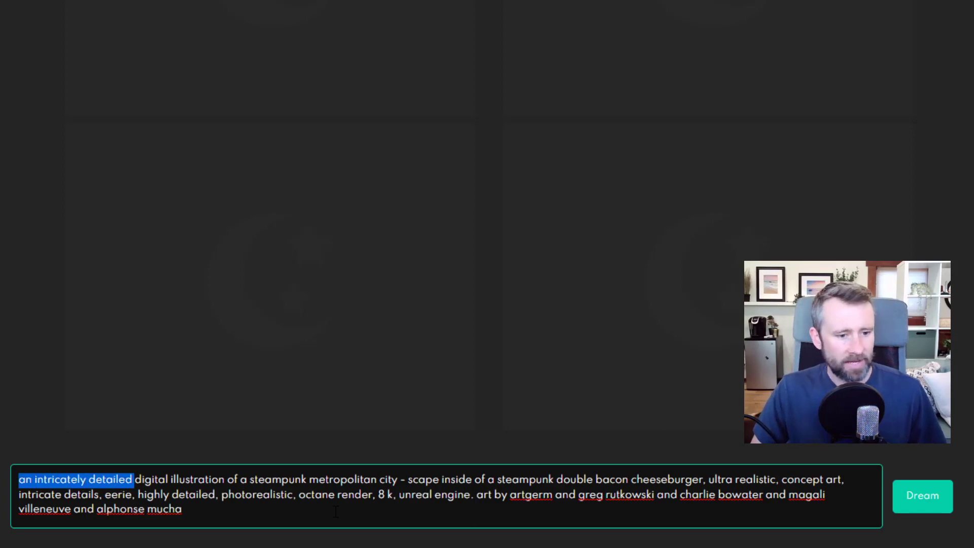
pyautogui.press('Left')
pyautogui.press('Right')
pyautogui.press('Right')
pyautogui.press('Right')
pyautogui.press('Right')
pyautogui.press('Right')
pyautogui.press('Right')
pyautogui.press('Right')
pyautogui.press('Right')
pyautogui.press('Right')
pyautogui.press('Right')
pyautogui.press('Right')
pyautogui.press('Right')
pyautogui.press('Right')
pyautogui.press('Right')
pyautogui.press('Right')
pyautogui.press('Right')
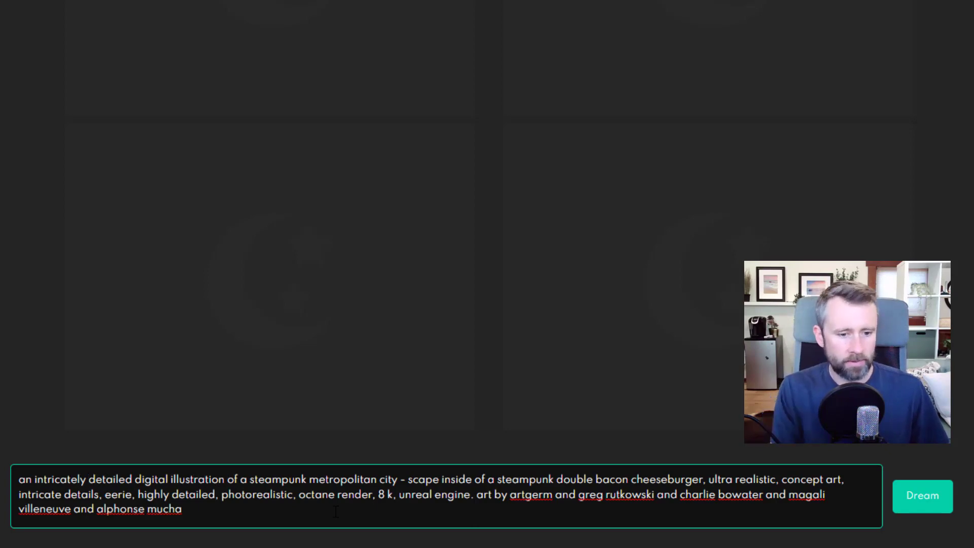
pyautogui.write('the inside of ')
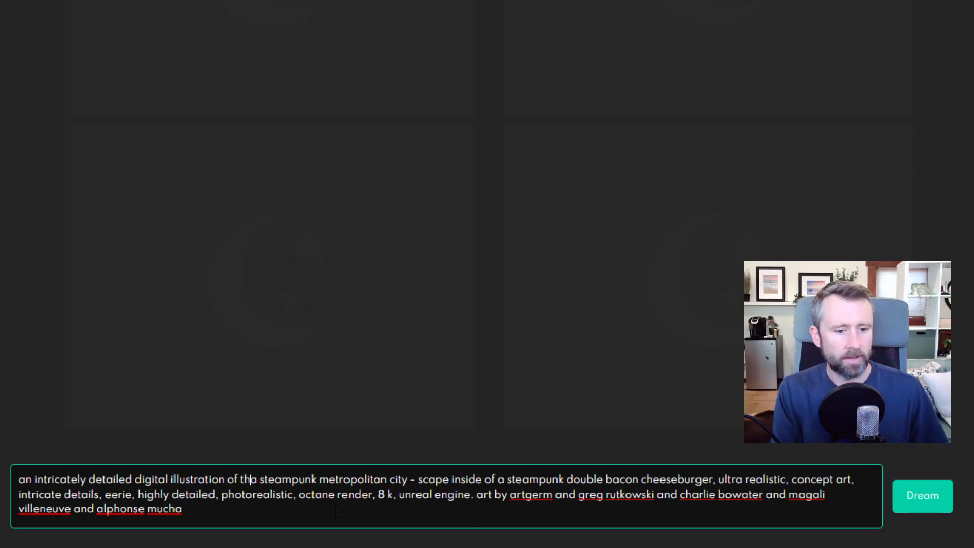
pyautogui.write('a')
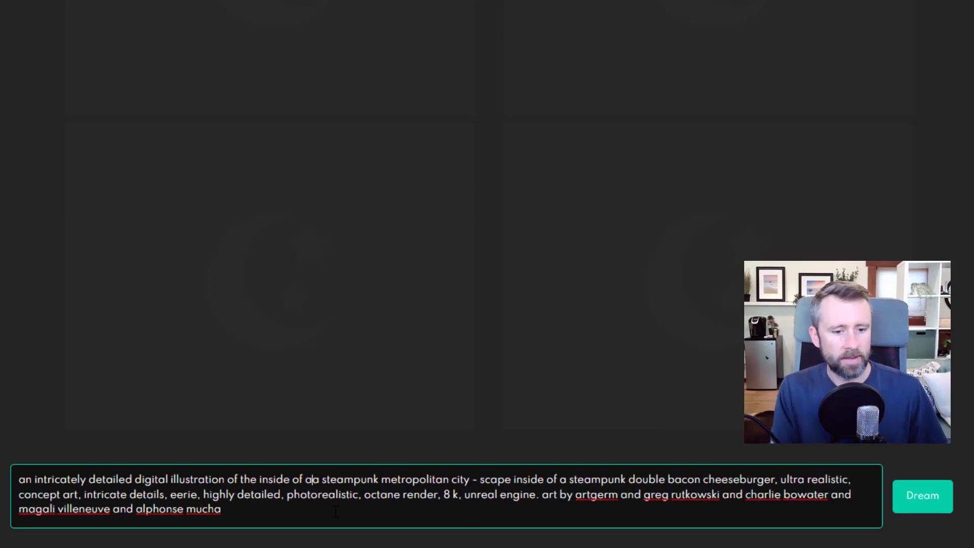
pyautogui.press('Delete')
# Step: Replace "metropolitan city" with "factory" in the prompt
pyautogui.hotkey('ctrl', 'Right')
pyautogui.hotkey('ctrl', 'shift', 'Right')
pyautogui.hotkey('ctrl', 'shift', 'Right')
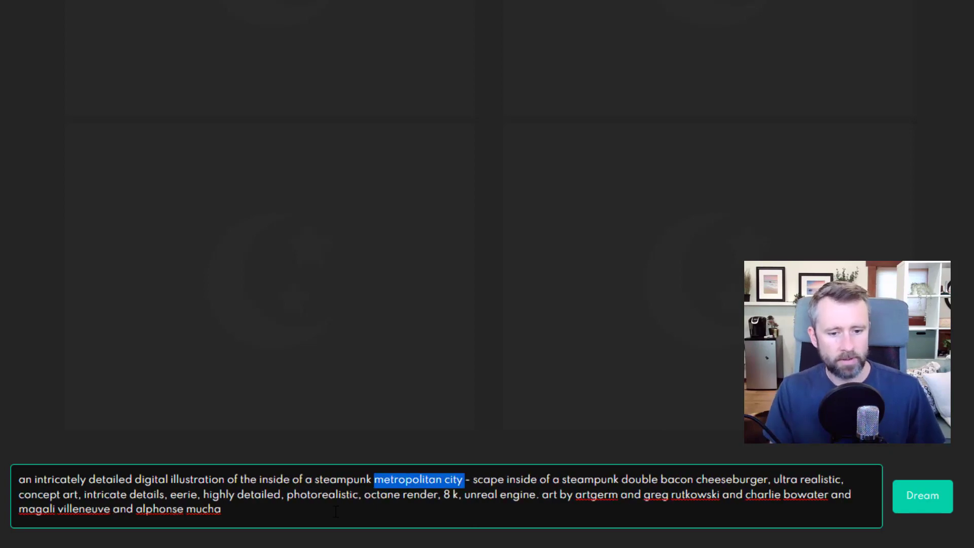
pyautogui.write('factory')
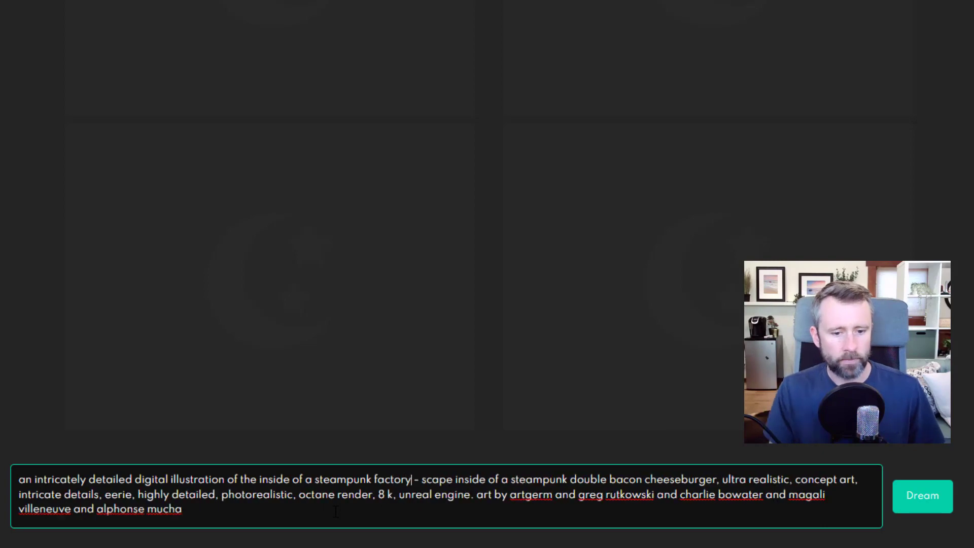
# Step: Delete "- scape inside of a steampunk double bacon cheeseburger" from the prompt and generate the images
pyautogui.hotkey('shift', 'Right')
pyautogui.hotkey('shift', 'Right')
pyautogui.hotkey('shift', 'Right')
pyautogui.hotkey('shift', 'Right')
pyautogui.hotkey('shift', 'Right')
pyautogui.hotkey('shift', 'Right')
pyautogui.hotkey('shift', 'Right')
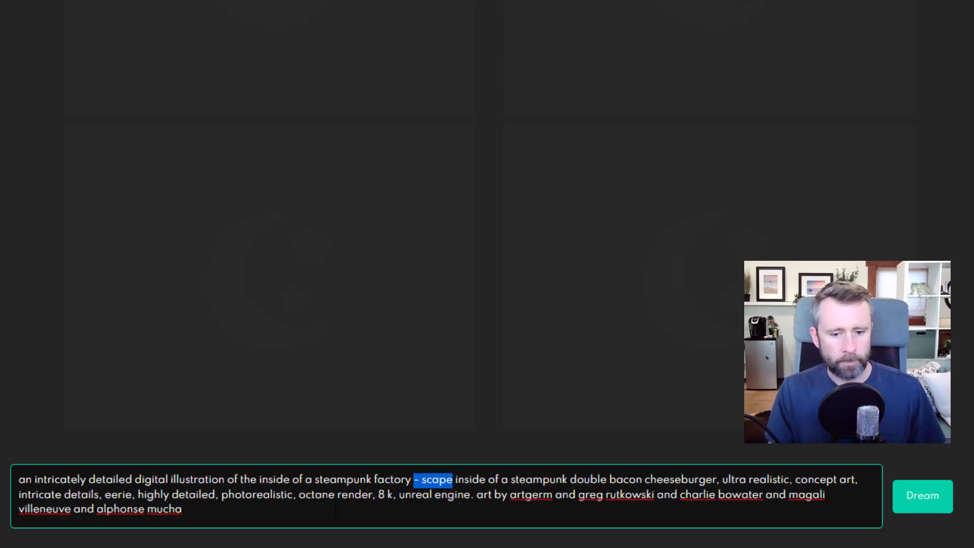
pyautogui.hotkey('ctrl', 'shift', 'Right')
pyautogui.hotkey('ctrl', 'shift', 'Right')
pyautogui.hotkey('ctrl', 'shift', 'Right')
pyautogui.hotkey('ctrl', 'shift', 'Right')
pyautogui.hotkey('ctrl', 'shift', 'Right')
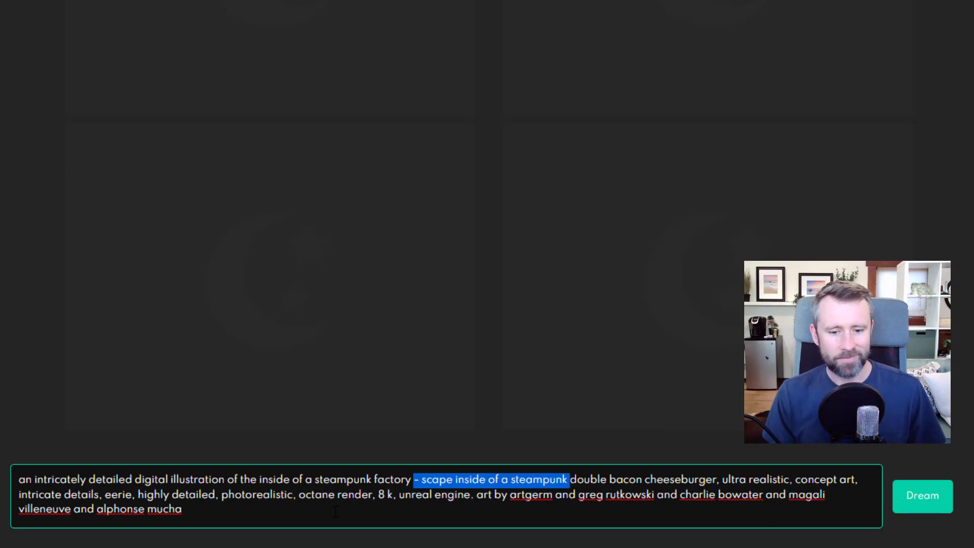
pyautogui.hotkey('ctrl', 'shift', 'Right')
pyautogui.hotkey('ctrl', 'shift', 'Right')
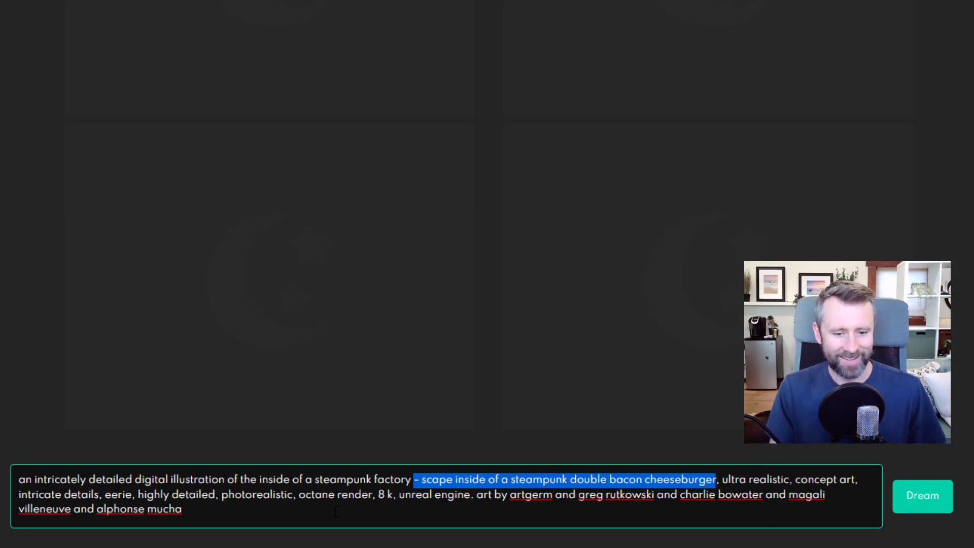
pyautogui.press('BackSpace')
pyautogui.press('BackSpace')
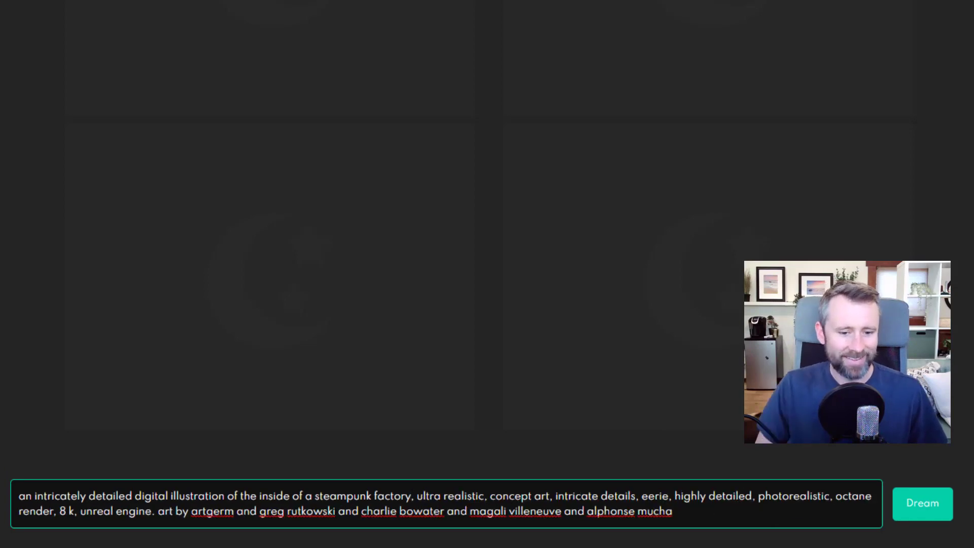
pyautogui.hotkey('ctrl', 'End')
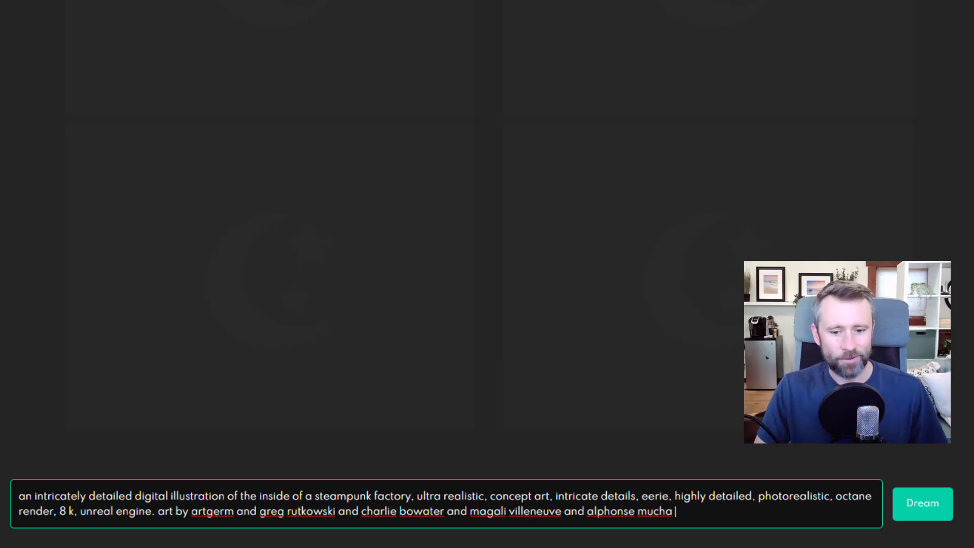
pyautogui.press('Return')
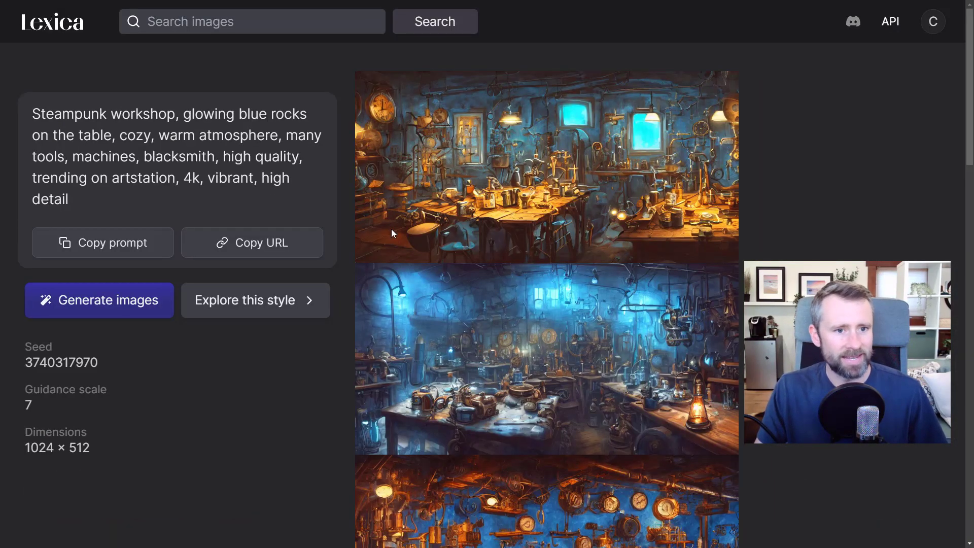
# Step: Copy the Lexica prompt beginning "Steampunk workshop, glowing blue rocks on the table" and replace the DreamStudio prompt with it
pyautogui.click(117, 249)
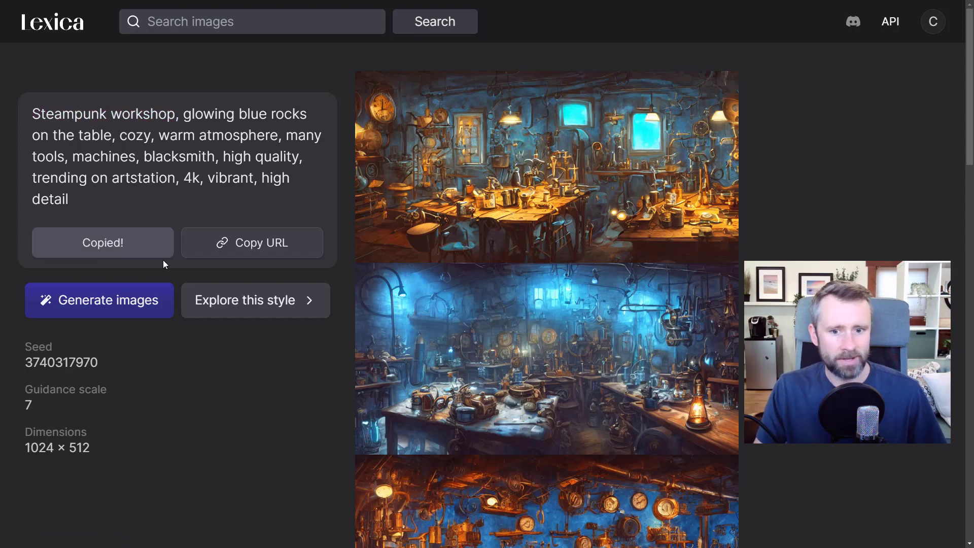
pyautogui.scroll(-3, 483, 277)
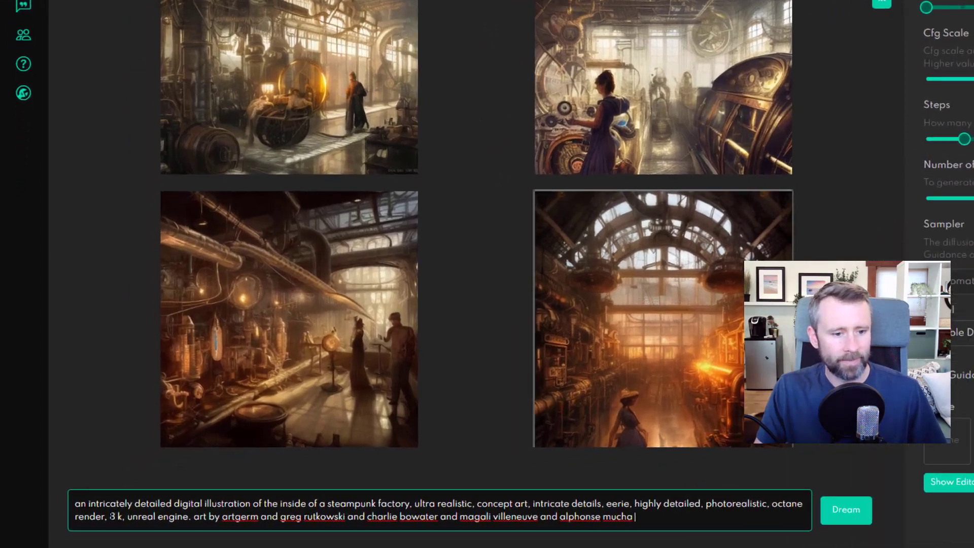
pyautogui.hotkey('ctrl', 'a')
pyautogui.press('BackSpace')
pyautogui.hotkey('ctrl', 'v')
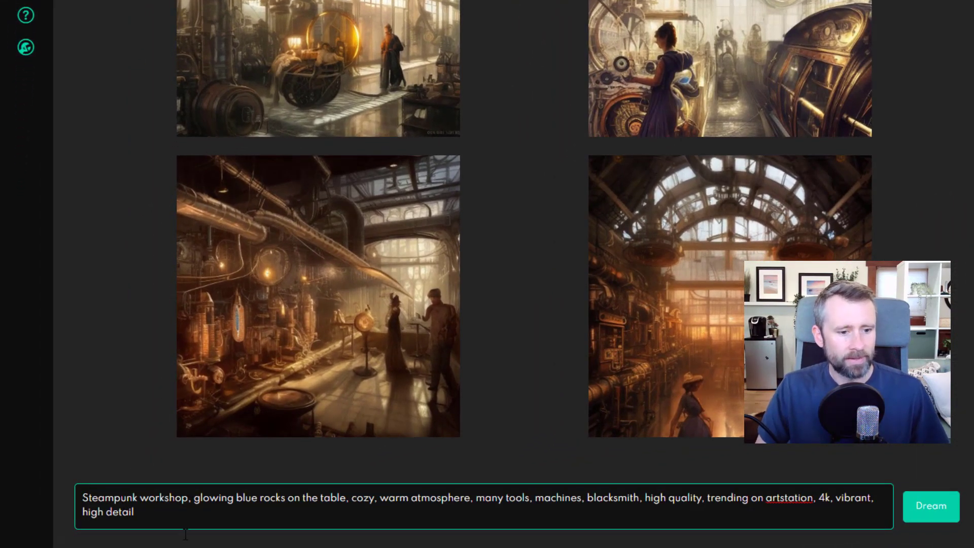
# Step: Reword the prompt's opening to "The inside of a Steampunk factory" and generate the images
pyautogui.write('The ')
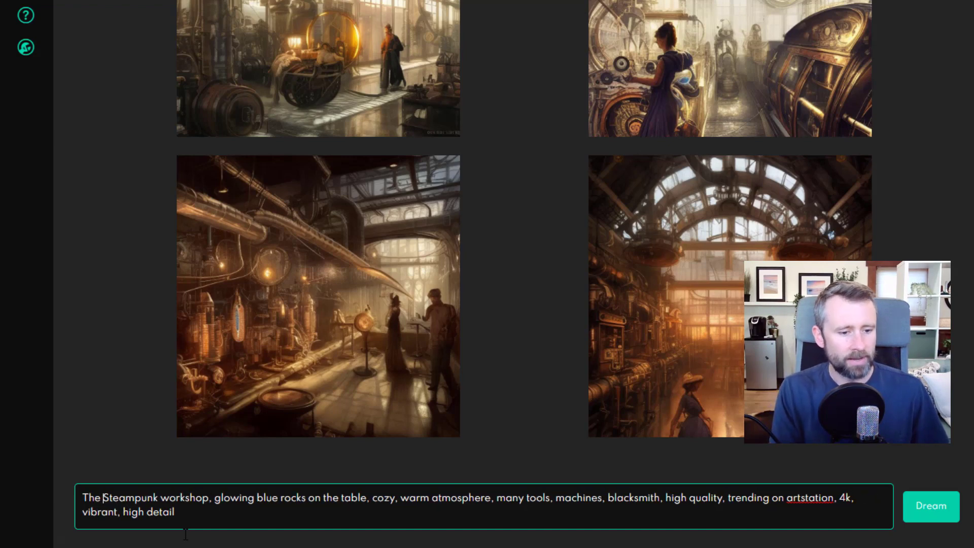
pyautogui.write('inside of a')
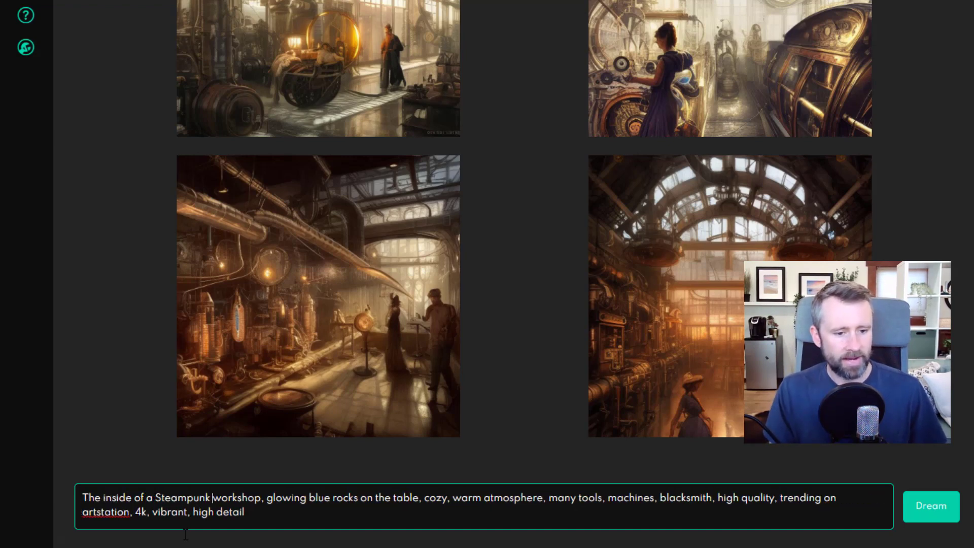
pyautogui.hotkey('ctrl', 'shift', 'Right')
pyautogui.write('factory')
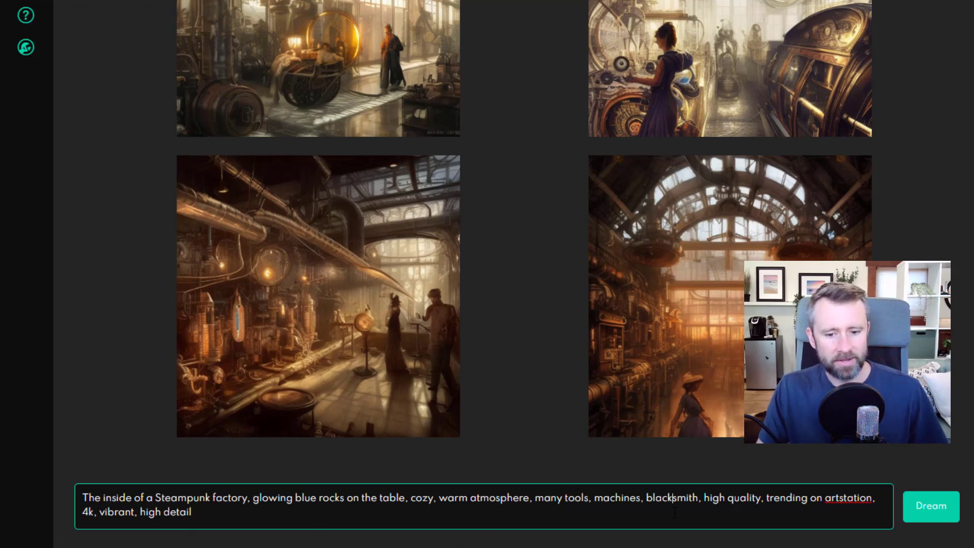
pyautogui.click(933, 508)
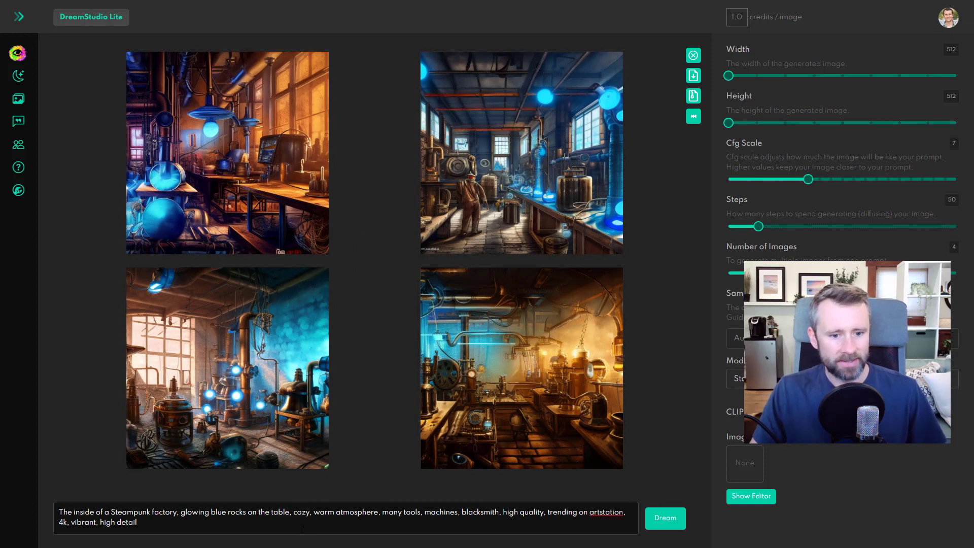
# Step: Delete "rocks on the table" after "glowing blue" in the prompt
pyautogui.click(307, 512)
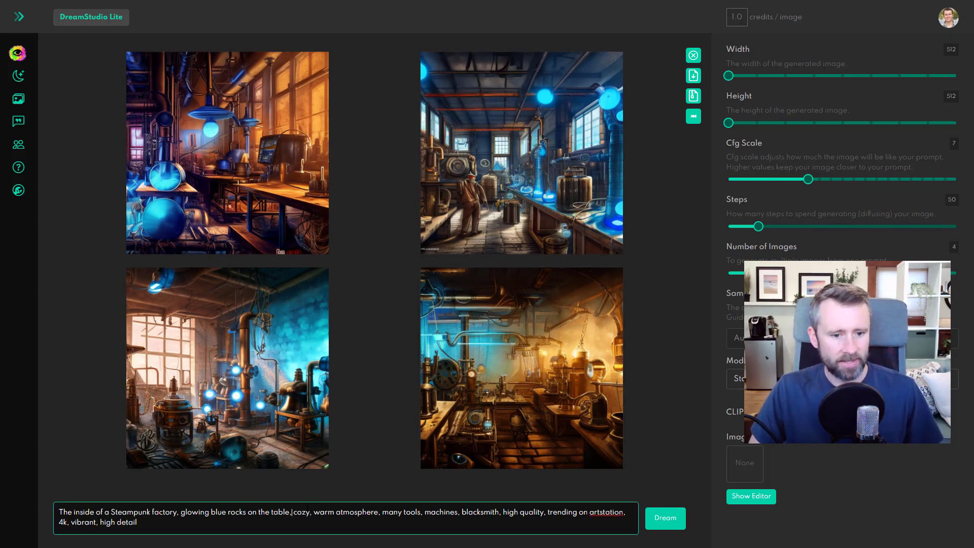
pyautogui.hotkey('ctrl', 'shift', 'Left')
pyautogui.hotkey('ctrl', 'shift', 'Left')
pyautogui.hotkey('ctrl', 'shift', 'Left')
pyautogui.hotkey('ctrl', 'shift', 'Left')
pyautogui.hotkey('ctrl', 'shift', 'Left')
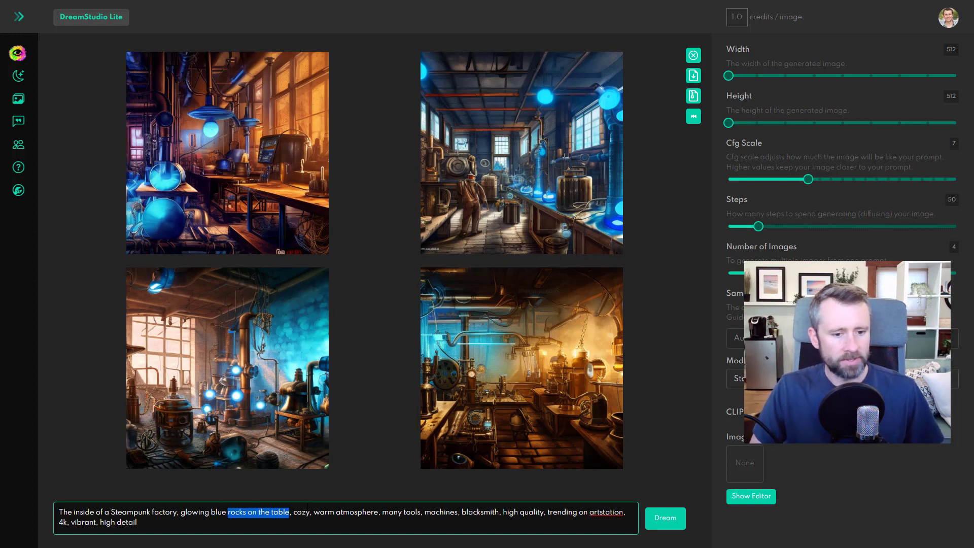
pyautogui.press('BackSpace')
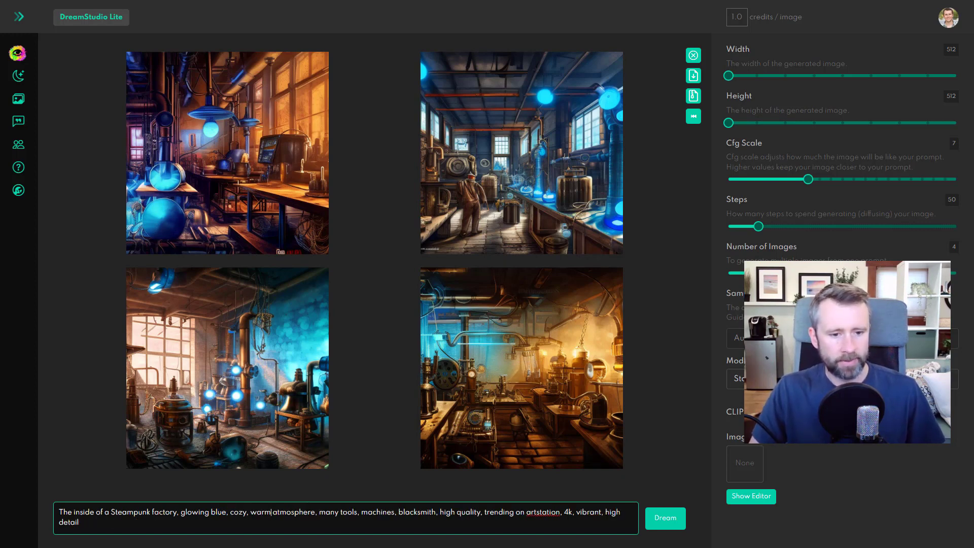
# Step: Delete "many tools" and "blacksmith" from the prompt and generate a new set of images
pyautogui.hotkey('ctrl', 'shift', 'Right')
pyautogui.hotkey('ctrl', 'shift', 'Right')
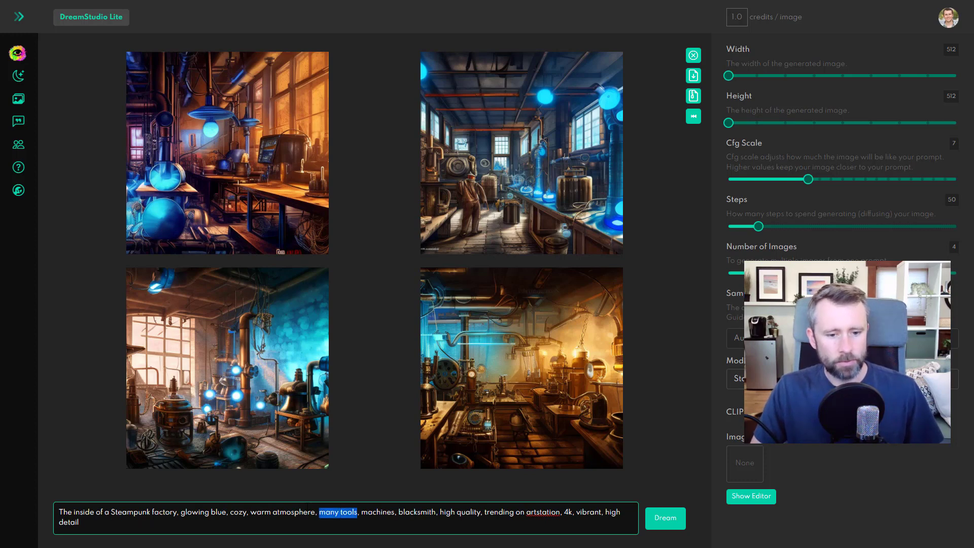
pyautogui.press('BackSpace')
pyautogui.press('BackSpace')
pyautogui.press('BackSpace')
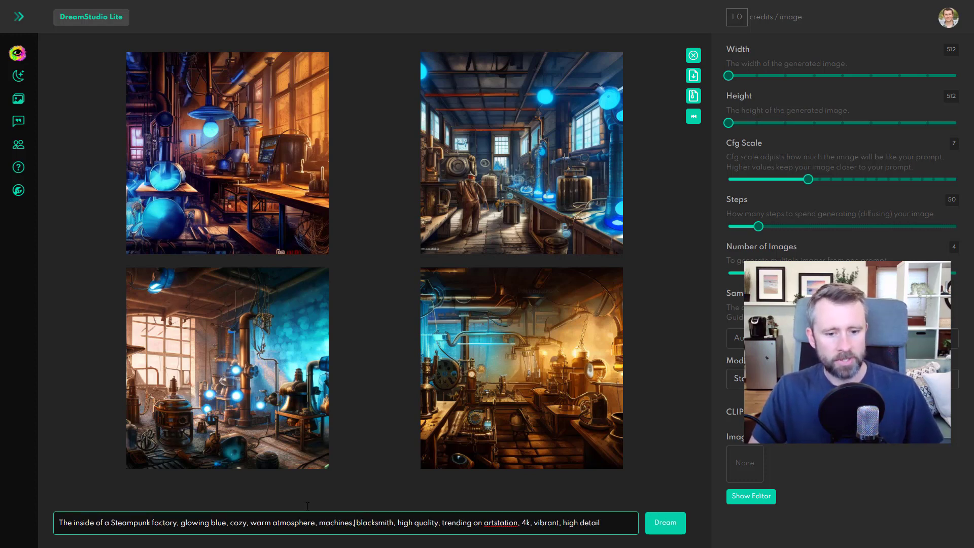
pyautogui.hotkey('ctrl', 'shift', 'Right')
pyautogui.press('BackSpace')
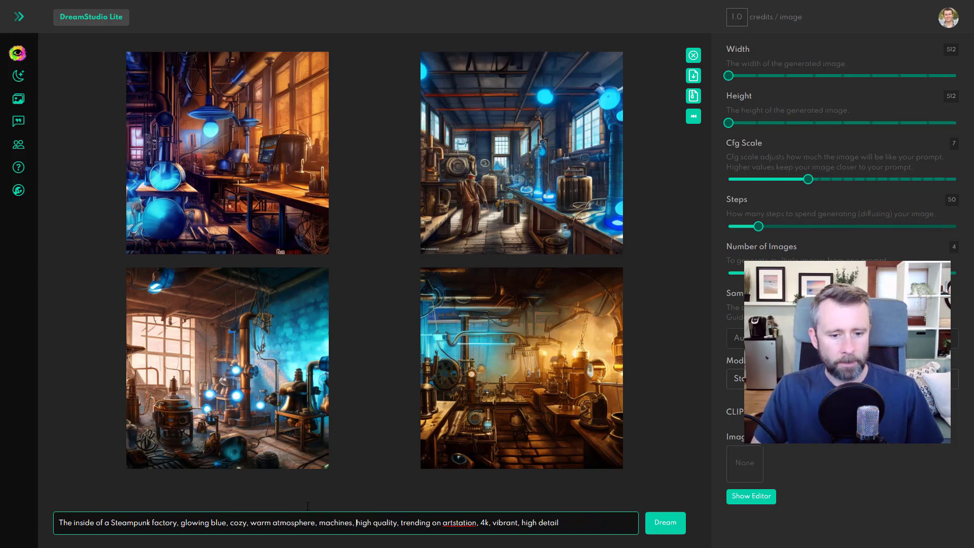
pyautogui.click(664, 522)
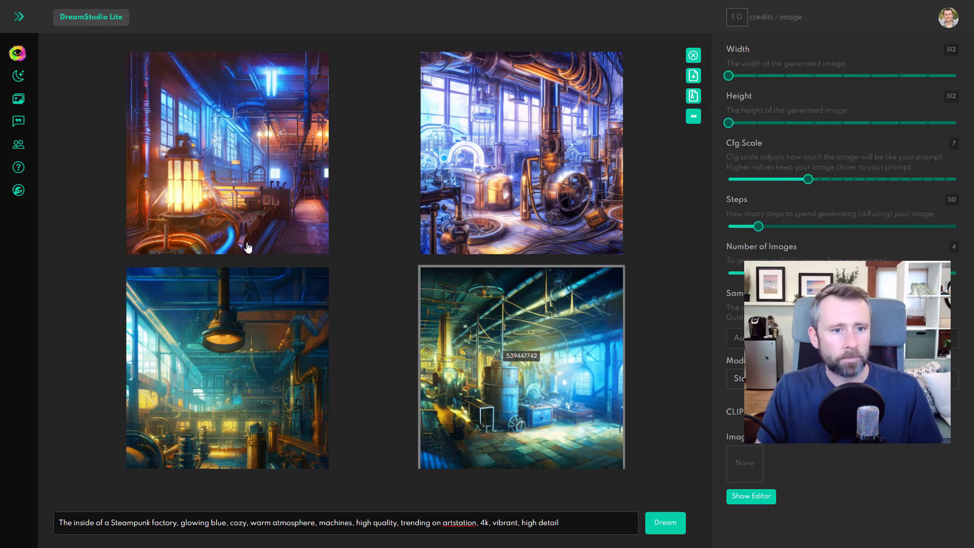
# Step: Copy the seed number of the generated image with the large glowing yellow lantern
pyautogui.moveTo(248, 246)
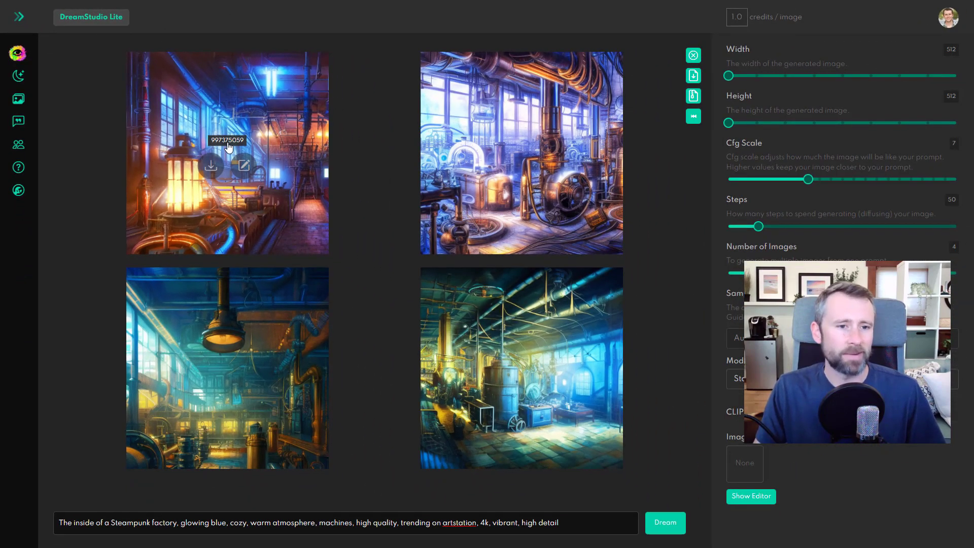
pyautogui.click(226, 144)
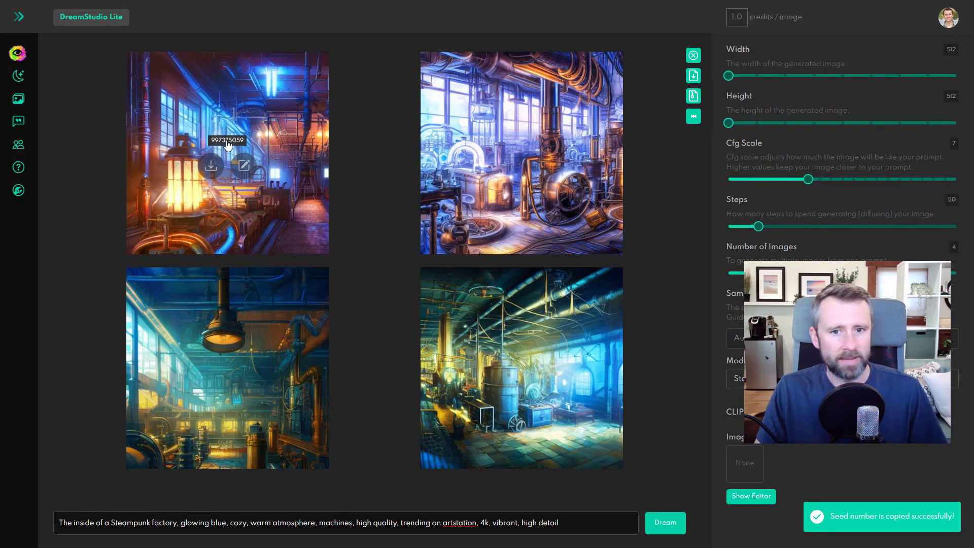
pyautogui.moveTo(482, 292)
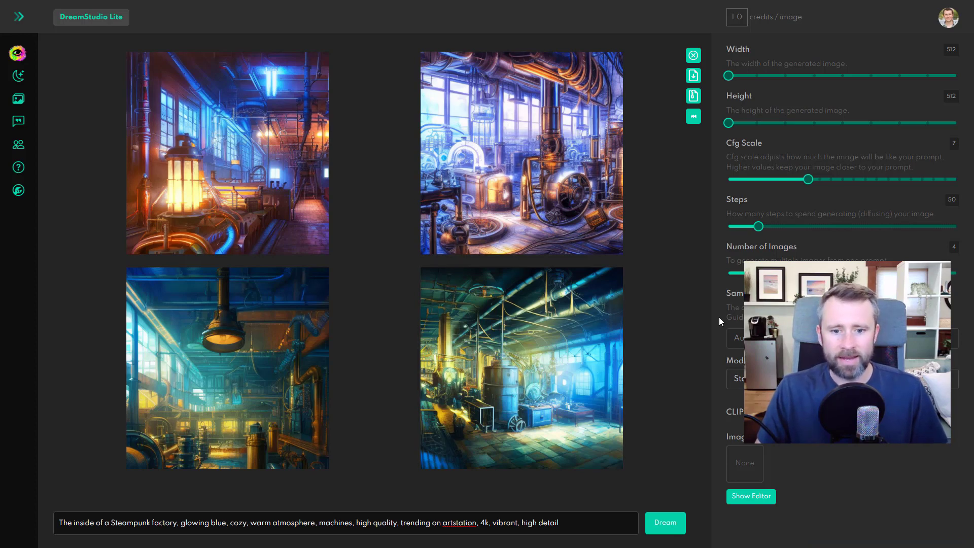
# Step: Set the number of images to 1 and enable a manual seed, entering the copied seed 997375059
pyautogui.moveTo(757, 226)
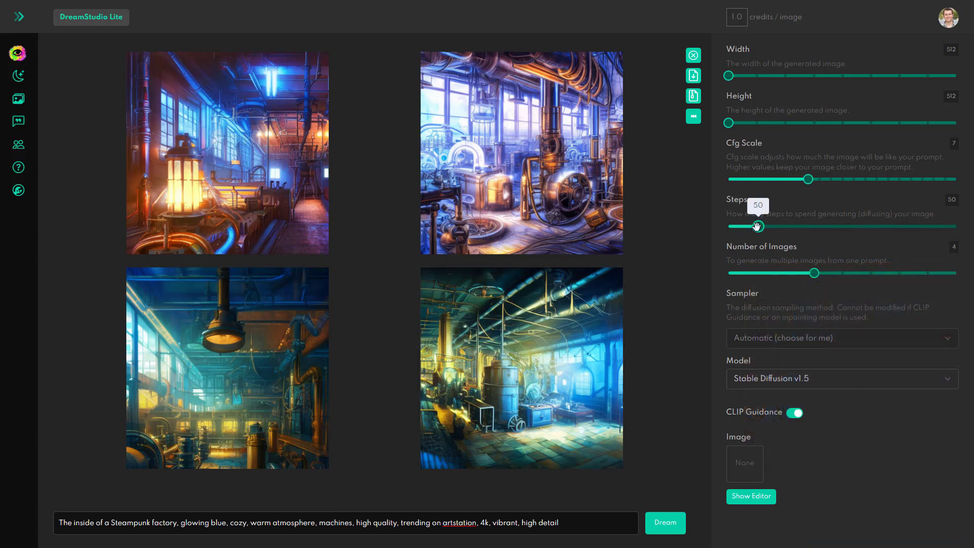
pyautogui.moveTo(814, 273)
pyautogui.moveTo(806, 273); pyautogui.dragTo(729, 273)
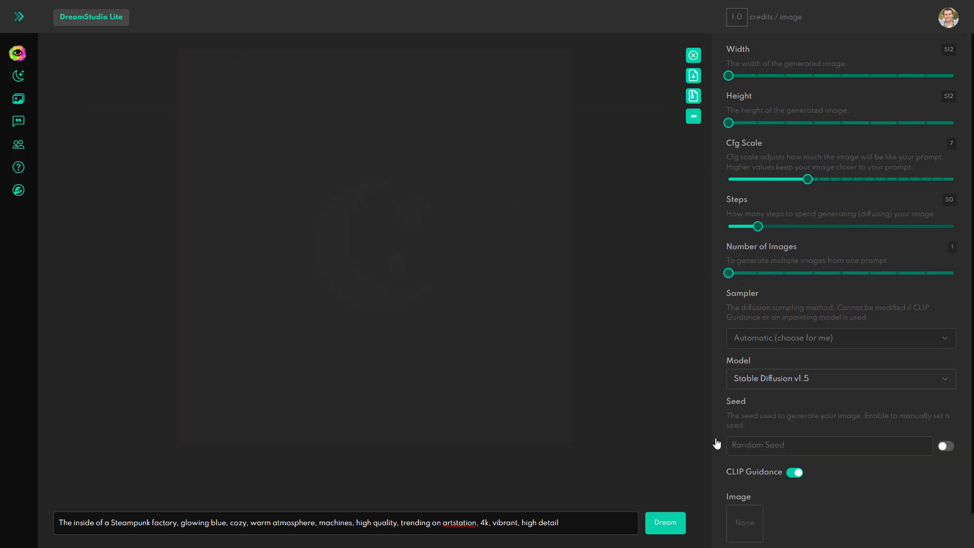
pyautogui.click(945, 447)
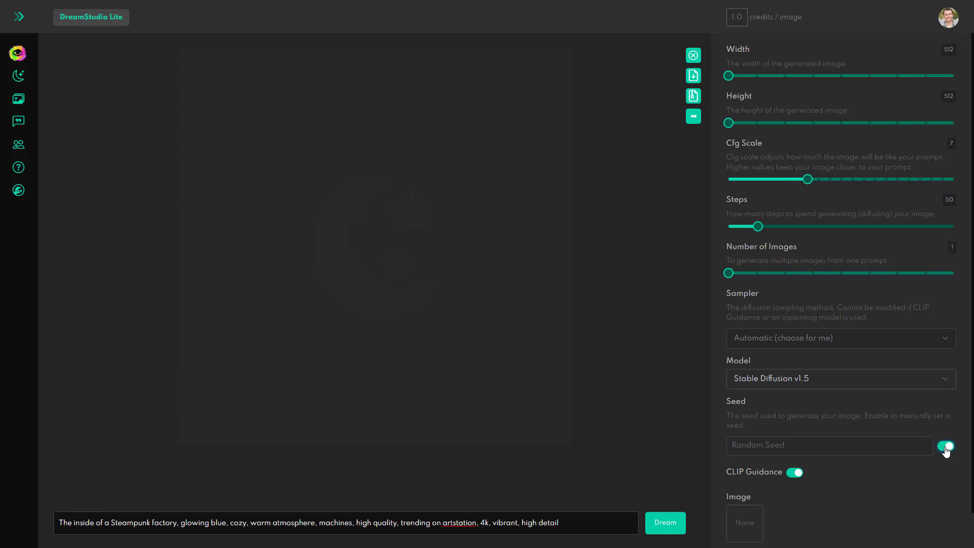
pyautogui.click(775, 446)
pyautogui.hotkey('ctrl', 'v')
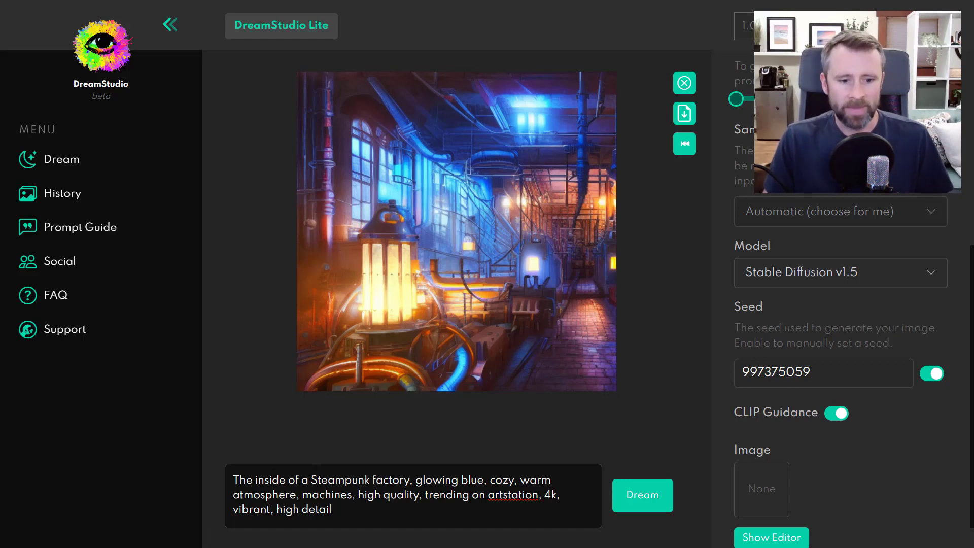
# Step: Append ", clean lines" to the end of the prompt and generate the image with the same seed
pyautogui.click(335, 509)
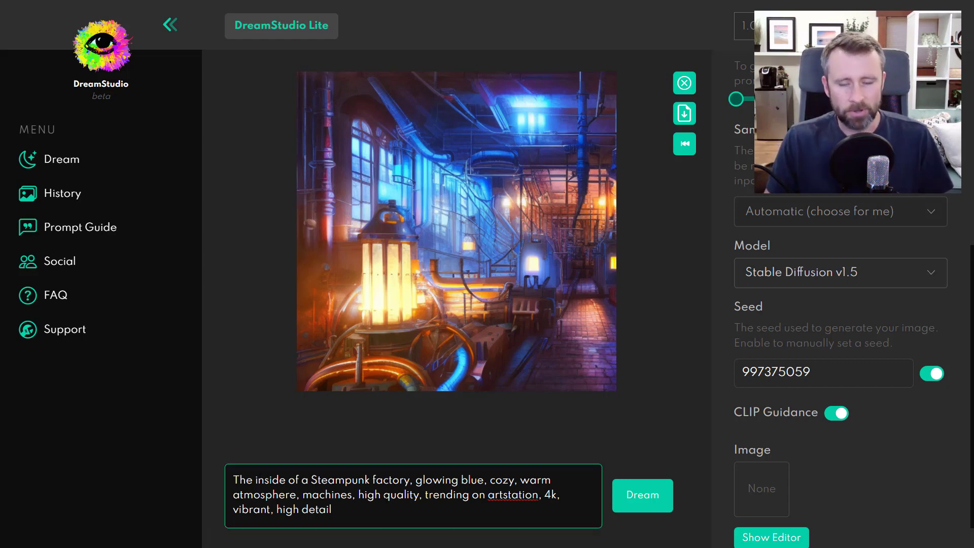
pyautogui.click(819, 374)
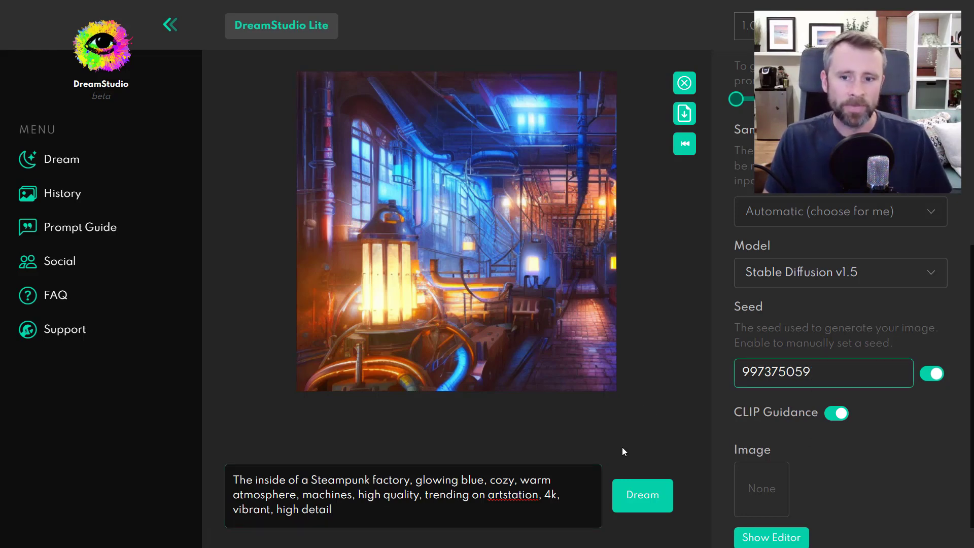
pyautogui.moveTo(543, 194)
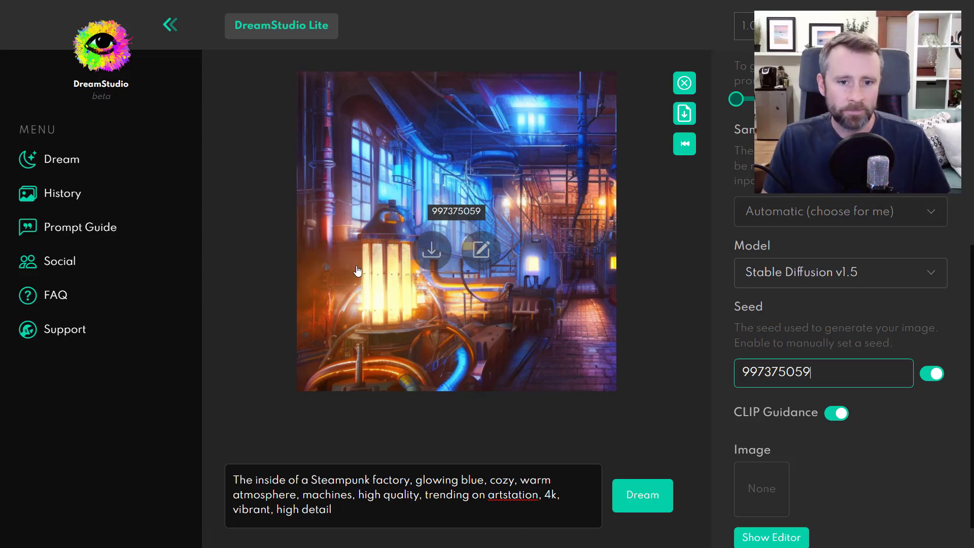
pyautogui.click(340, 515)
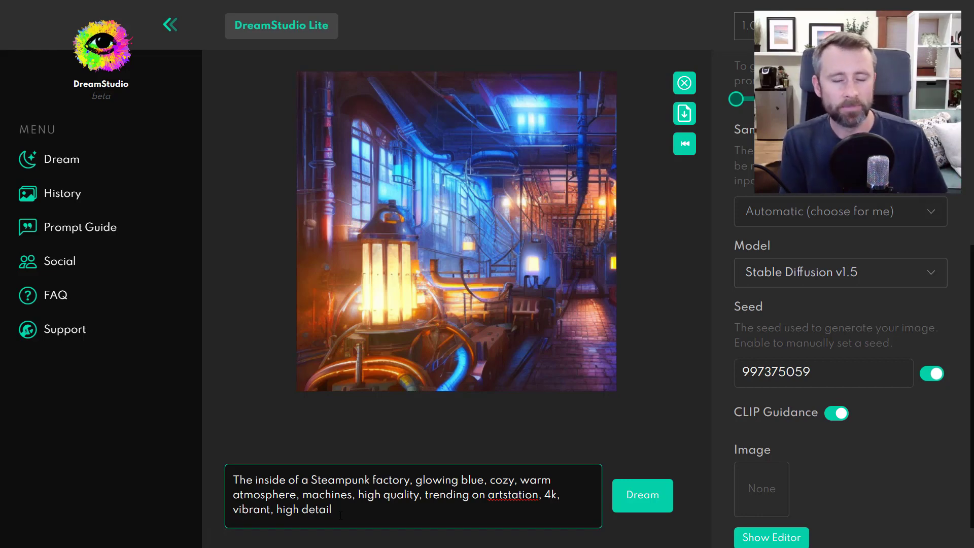
pyautogui.write(',')
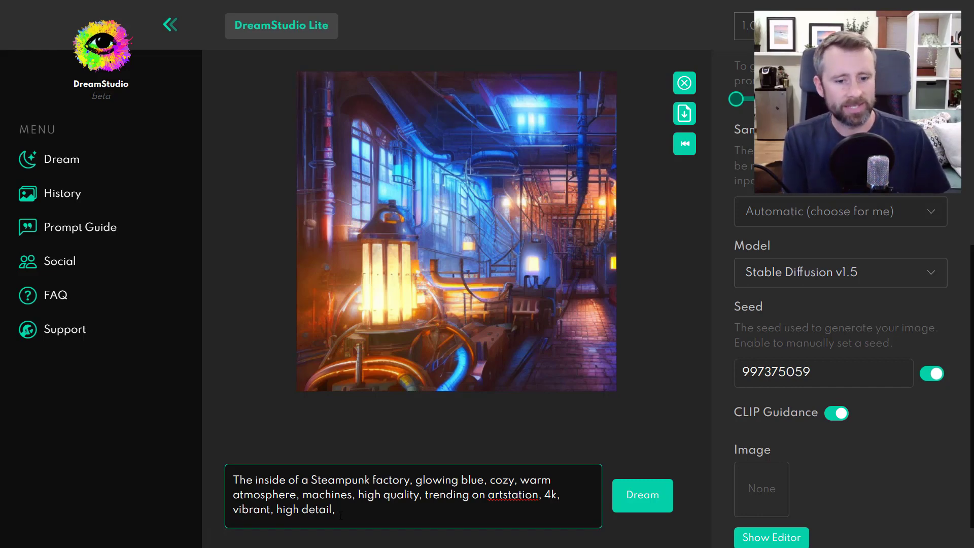
pyautogui.write('clean lines')
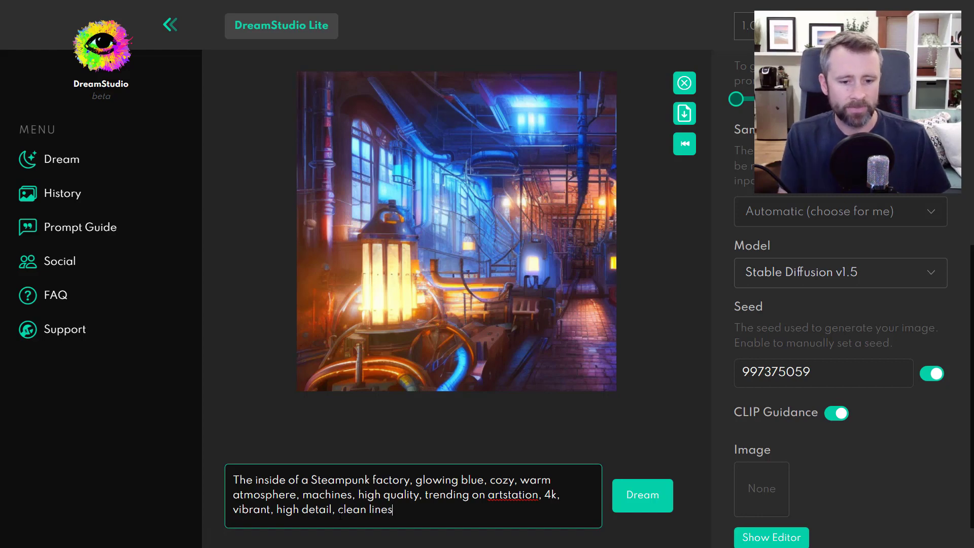
pyautogui.click(641, 504)
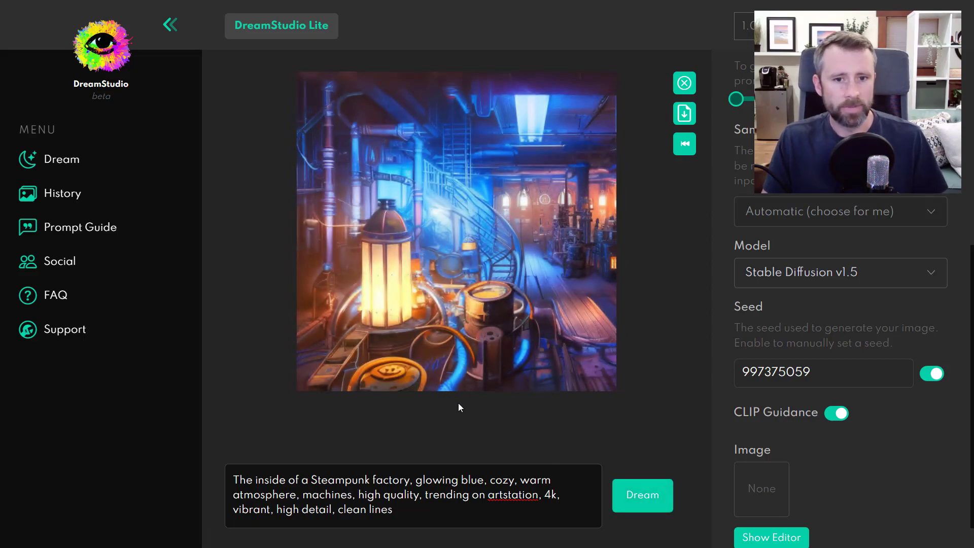
# Step: Switch to the Steampunk Factory spreadsheet and compare the same-seed images with and without "clean lines" in the prompt
pyautogui.moveTo(467, 391)
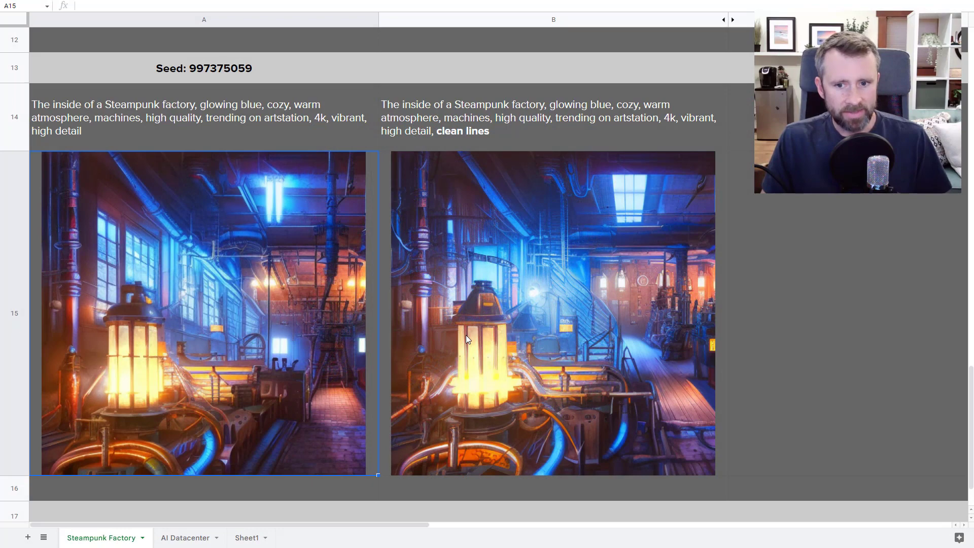
pyautogui.click(465, 335)
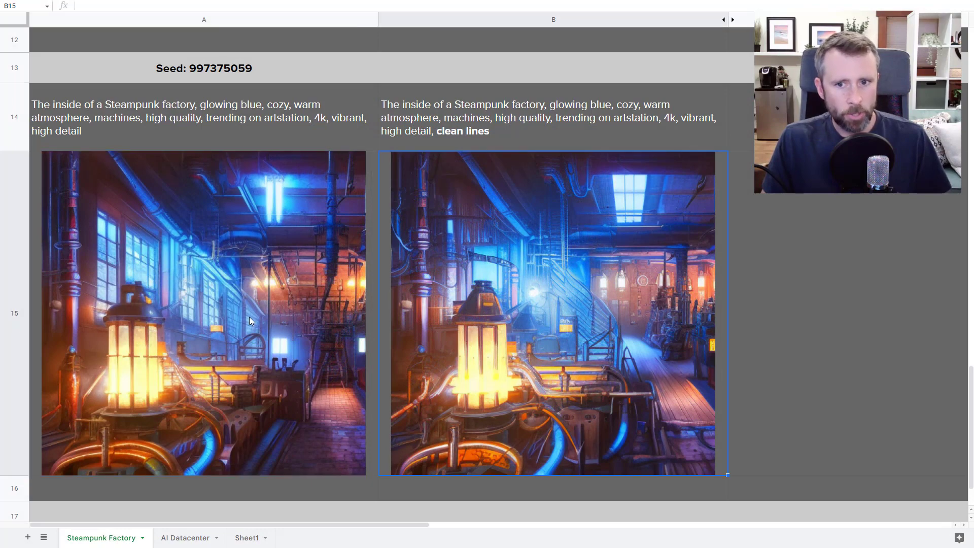
pyautogui.click(290, 269)
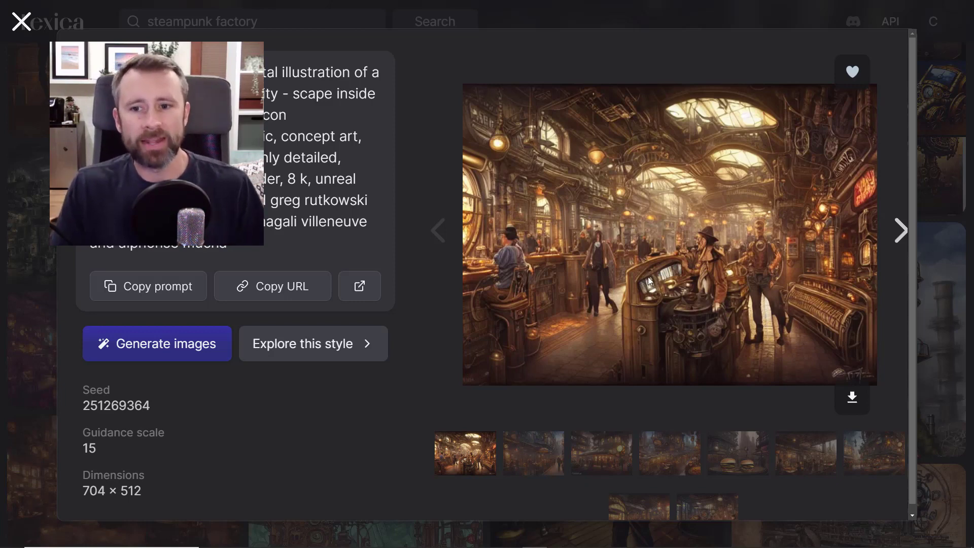
# Step: Switch to Lexica and look through the image variations of the steampunk city-scape illustration prompt, up to the one with two burgers
pyautogui.click(893, 227)
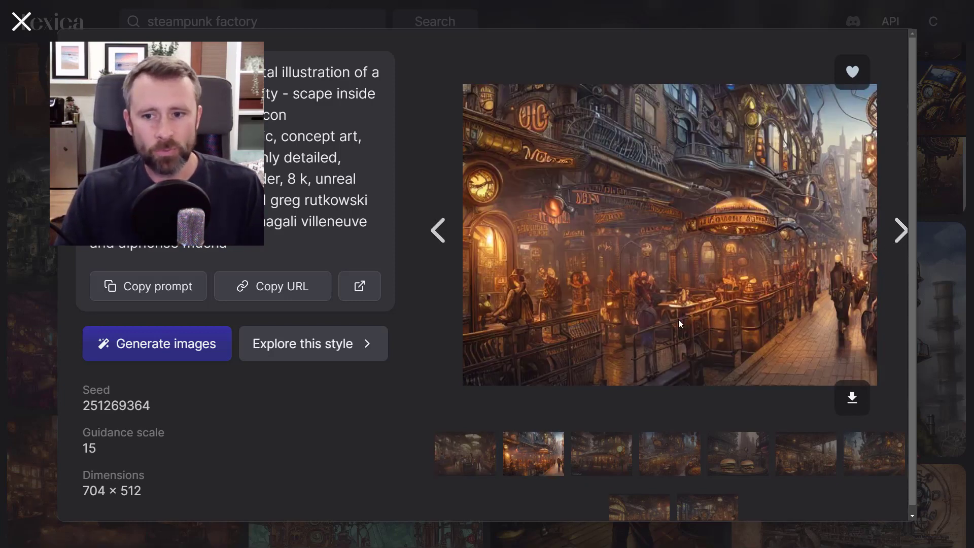
pyautogui.click(900, 238)
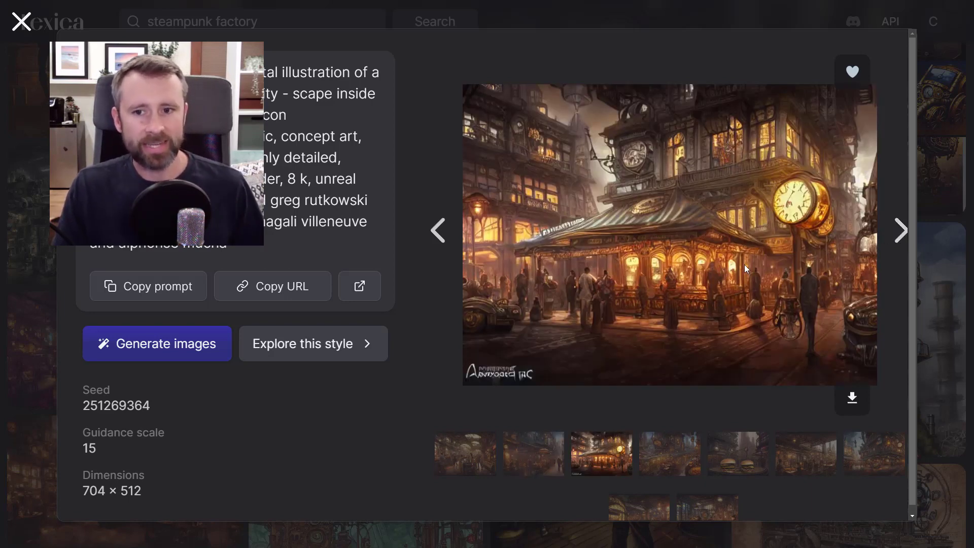
pyautogui.click(899, 230)
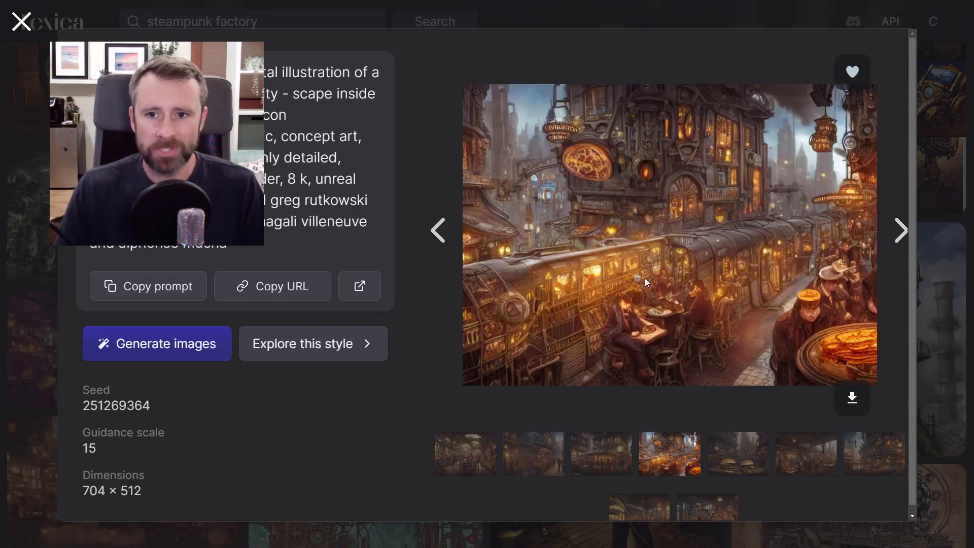
pyautogui.click(891, 240)
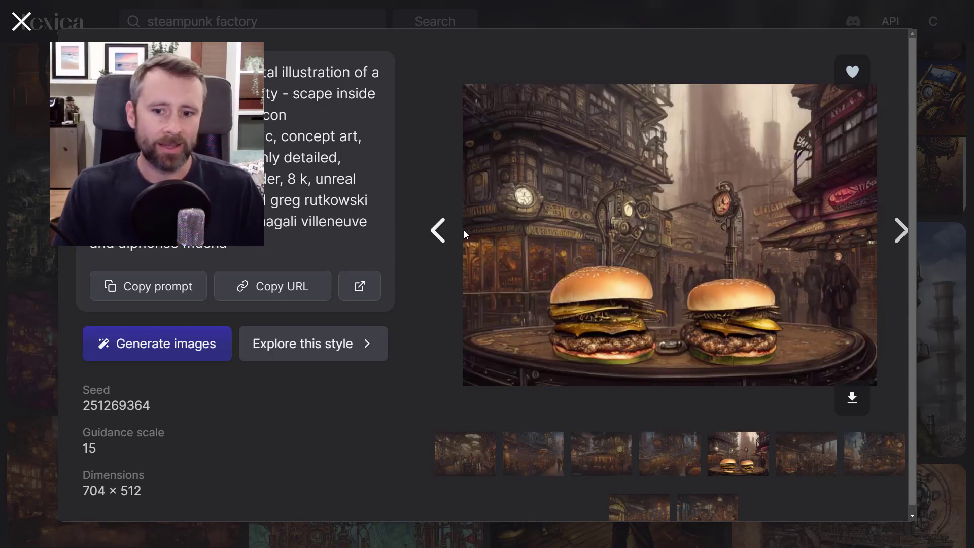